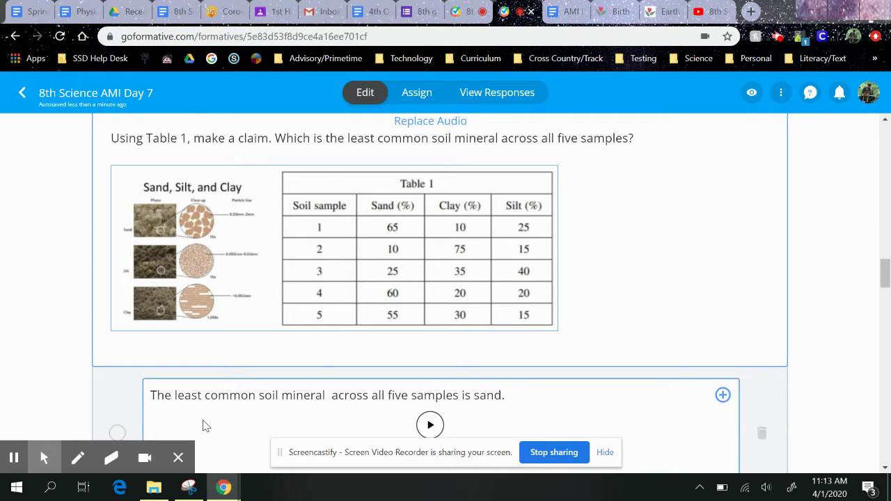
# Step: Open the Windows Ink Workspace panel from the taskbar tray, beside the soil-mineral question
pyautogui.click(44, 457)
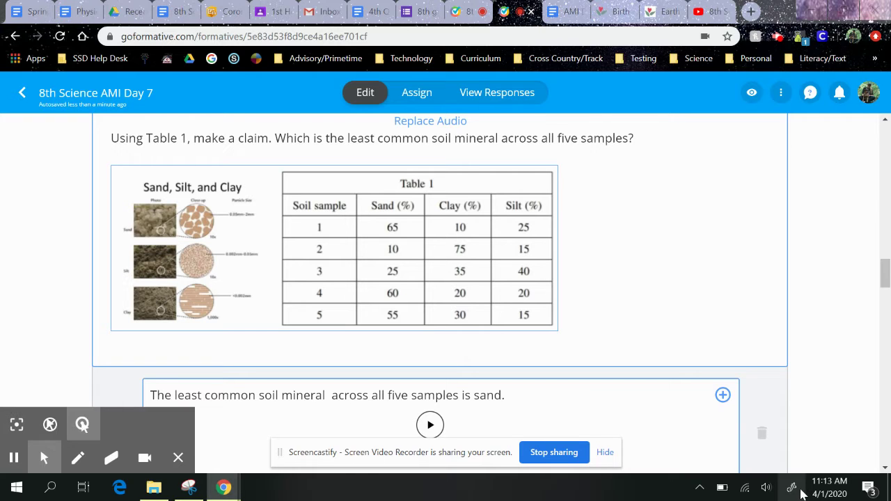
pyautogui.click(792, 487)
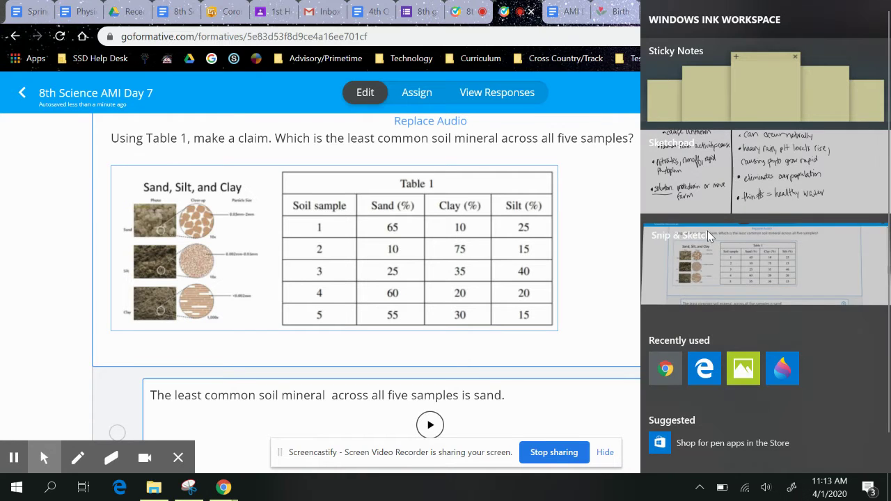
# Step: Capture the screen, then highlight 'least common' and the Sand column in yellow
pyautogui.click(707, 230)
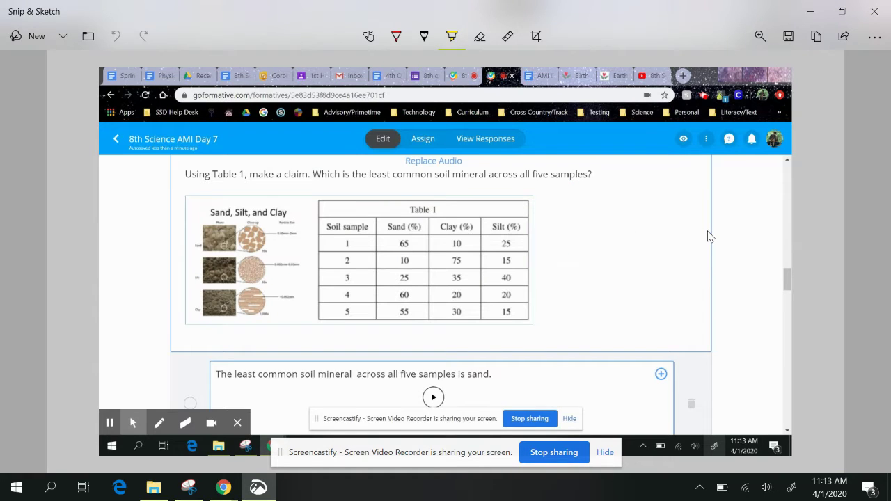
pyautogui.moveTo(370, 179); pyautogui.dragTo(431, 180)
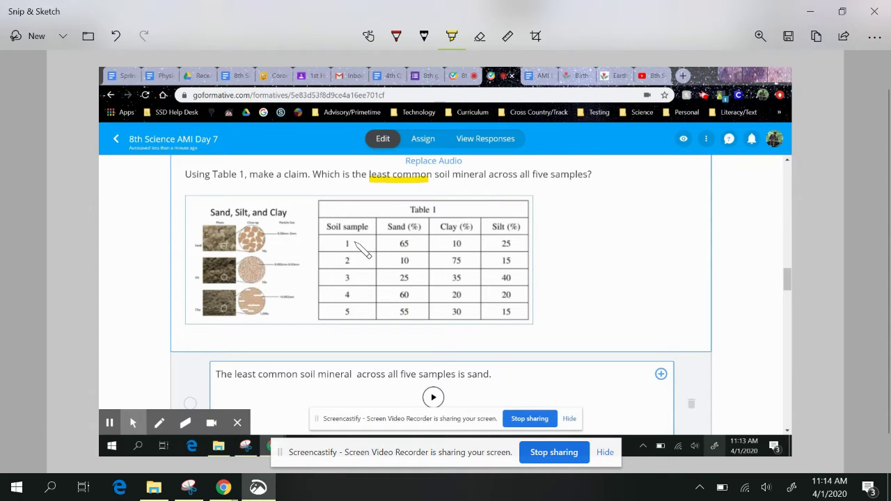
pyautogui.moveTo(402, 219); pyautogui.dragTo(402, 317)
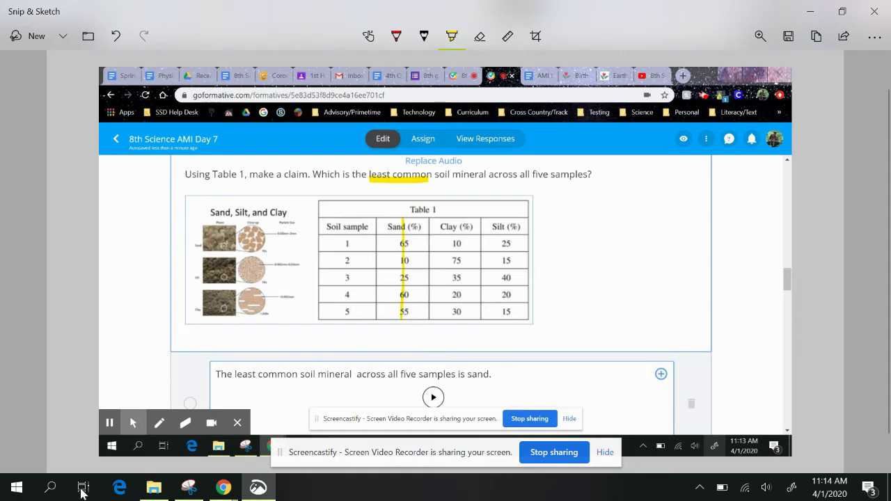
# Step: Launch Calculator from search, narrow its window and move it to the left side
pyautogui.click(55, 488)
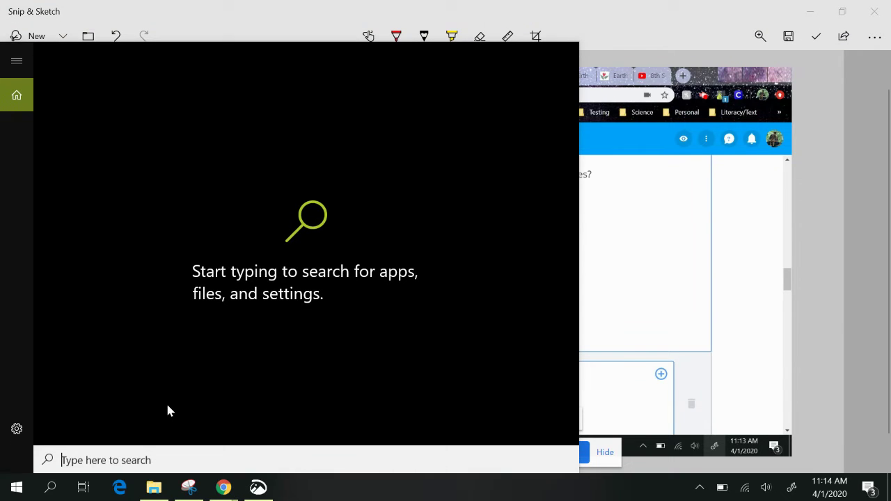
pyautogui.write('ca;')
pyautogui.press('BackSpace')
pyautogui.write('l')
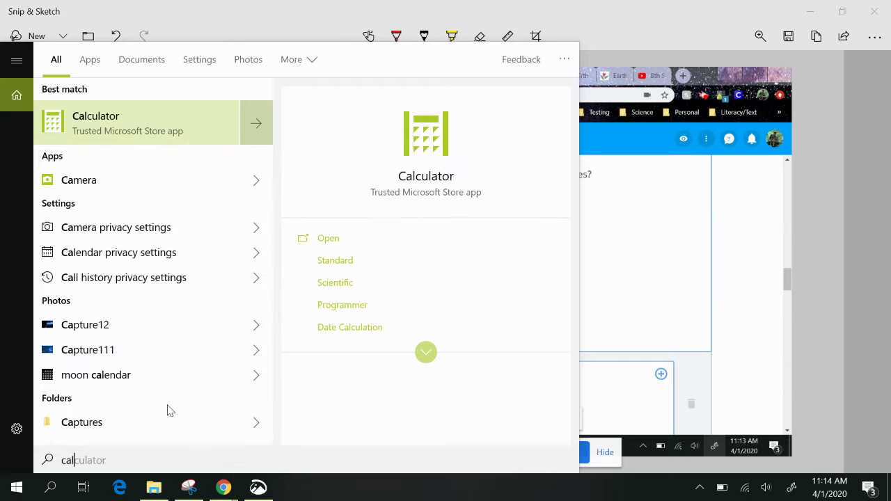
pyautogui.click(142, 119)
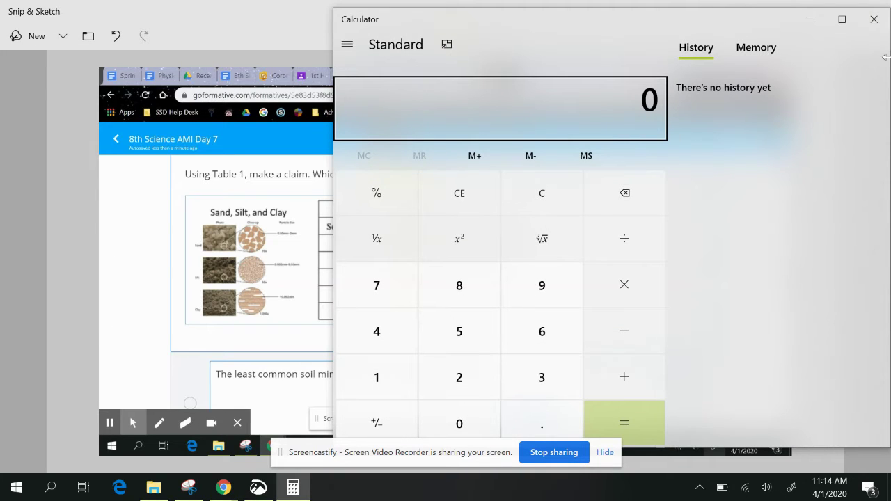
pyautogui.moveTo(885, 57); pyautogui.dragTo(538, 97)
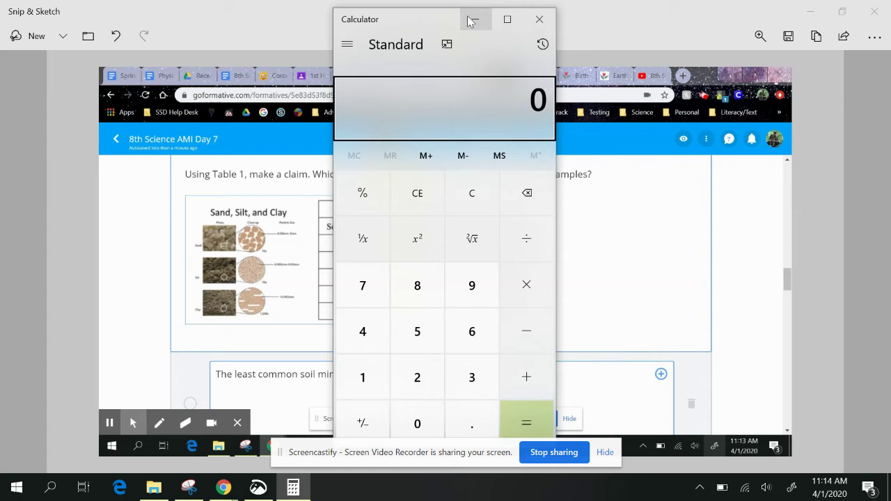
pyautogui.moveTo(390, 20); pyautogui.dragTo(161, 24)
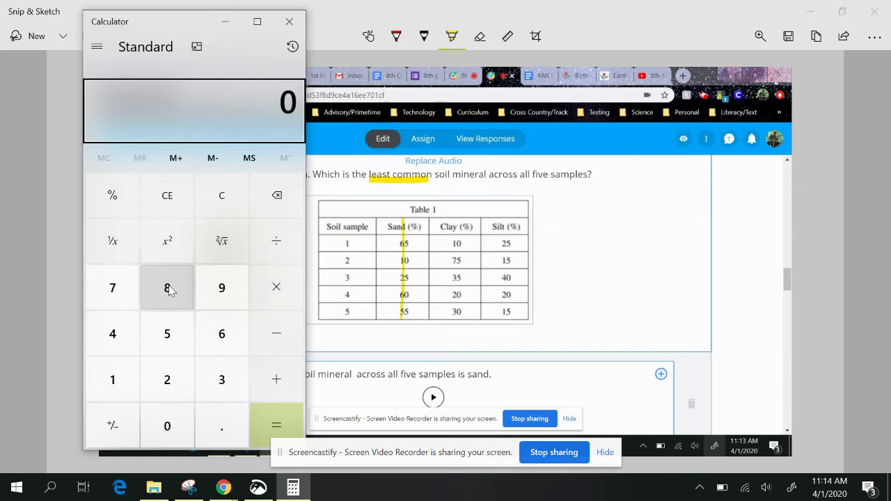
# Step: Sum the Sand values 65 + 10 + 25 + 60 + 55 to get 215
pyautogui.click(206, 339)
pyautogui.click(174, 338)
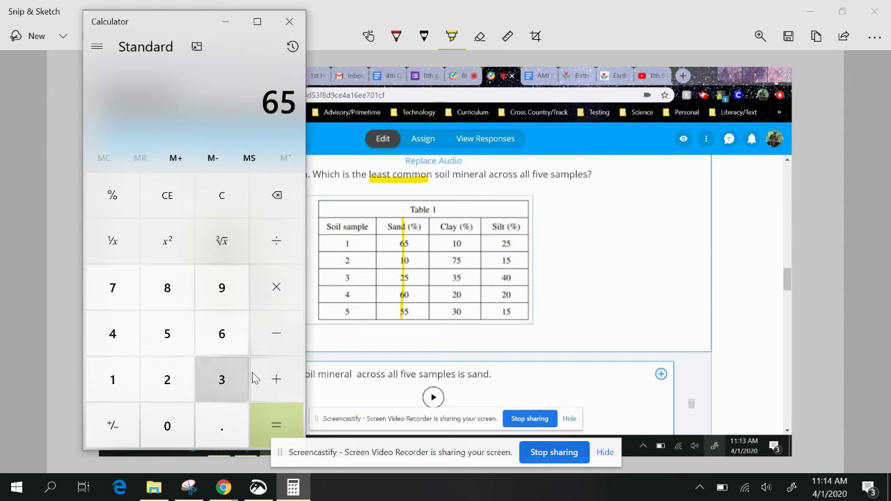
pyautogui.click(265, 383)
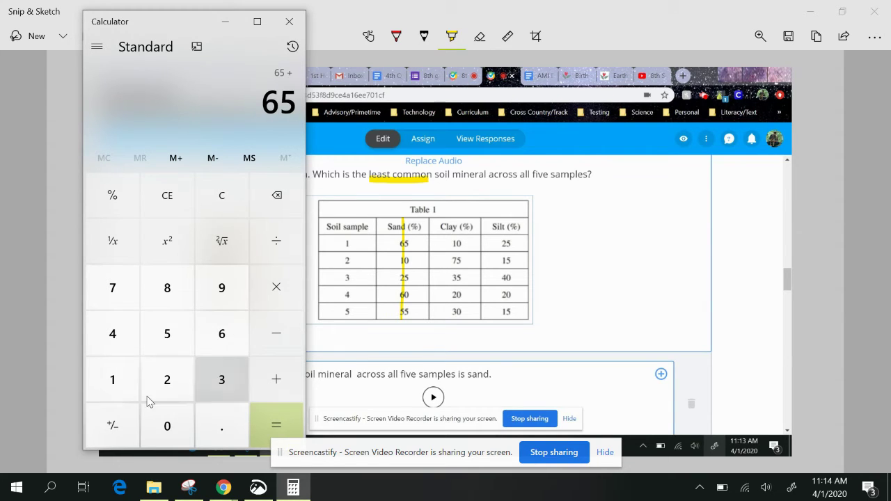
pyautogui.click(110, 395)
pyautogui.click(158, 429)
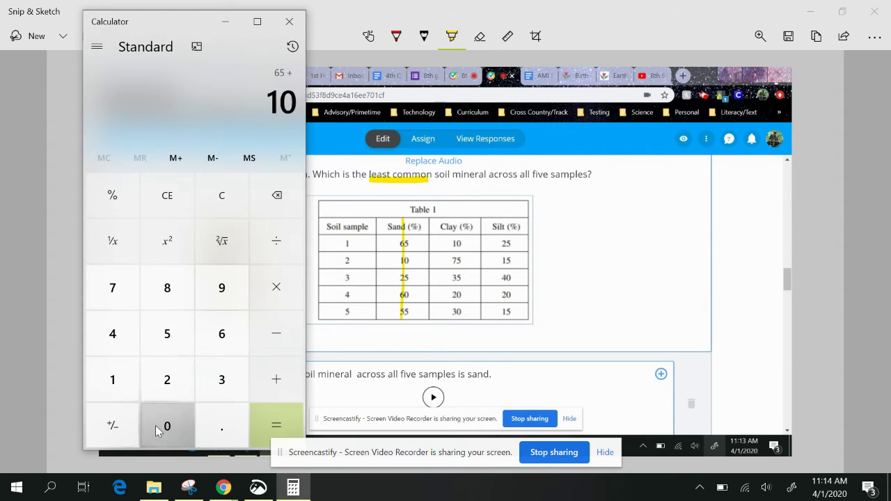
pyautogui.click(277, 391)
pyautogui.click(165, 371)
pyautogui.click(165, 339)
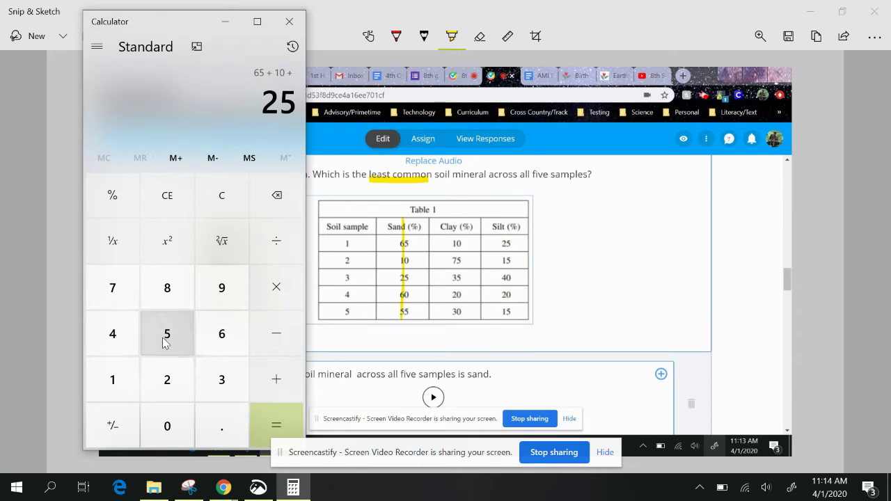
pyautogui.click(275, 376)
pyautogui.click(231, 346)
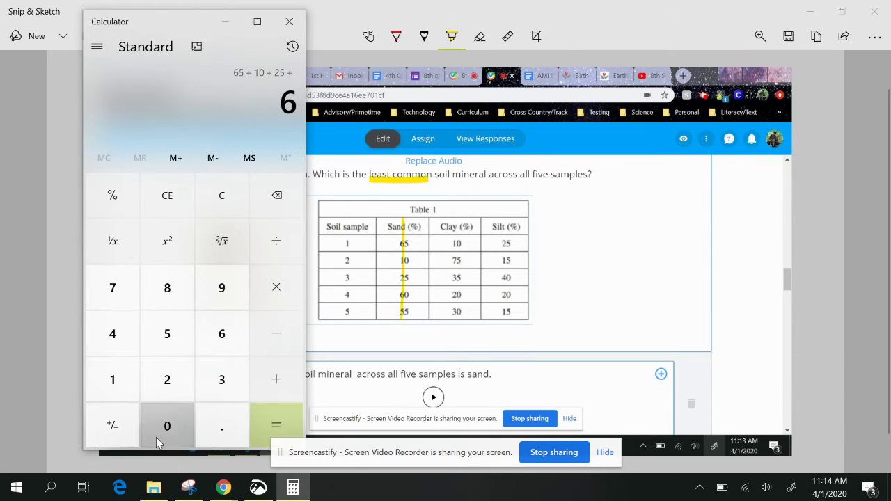
pyautogui.click(159, 439)
pyautogui.click(271, 393)
pyautogui.click(185, 348)
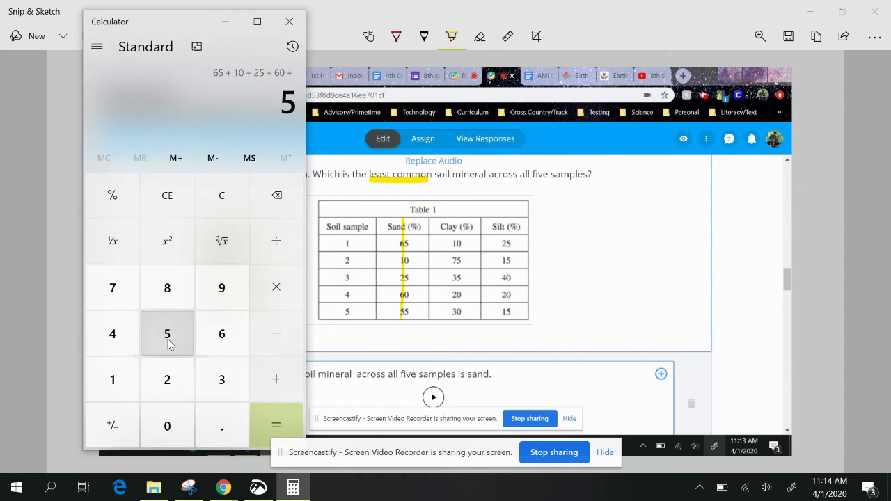
pyautogui.click(169, 342)
pyautogui.click(274, 430)
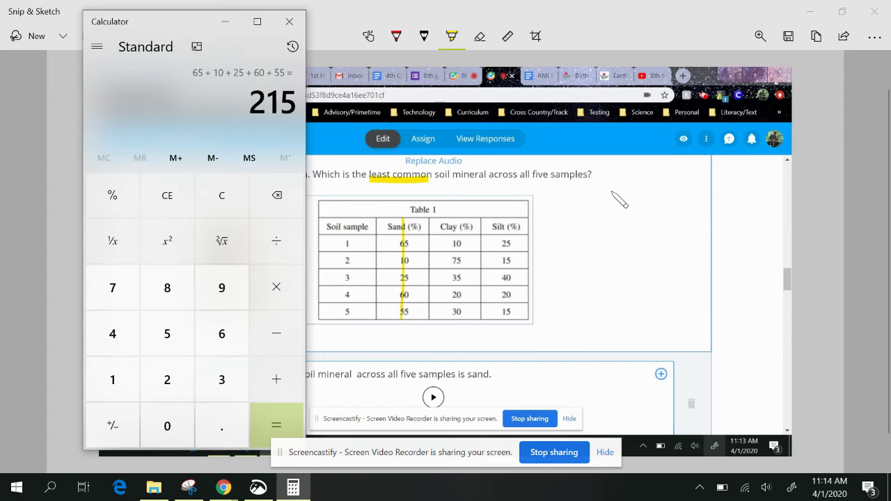
# Step: Handwrite 'Sa – 215' in gold pen ink beside the question
pyautogui.click(397, 36)
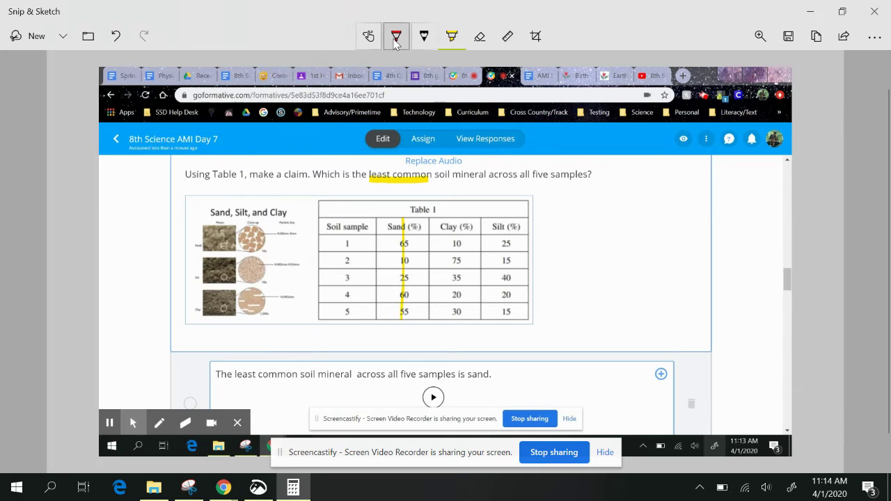
pyautogui.click(396, 36)
pyautogui.click(450, 136)
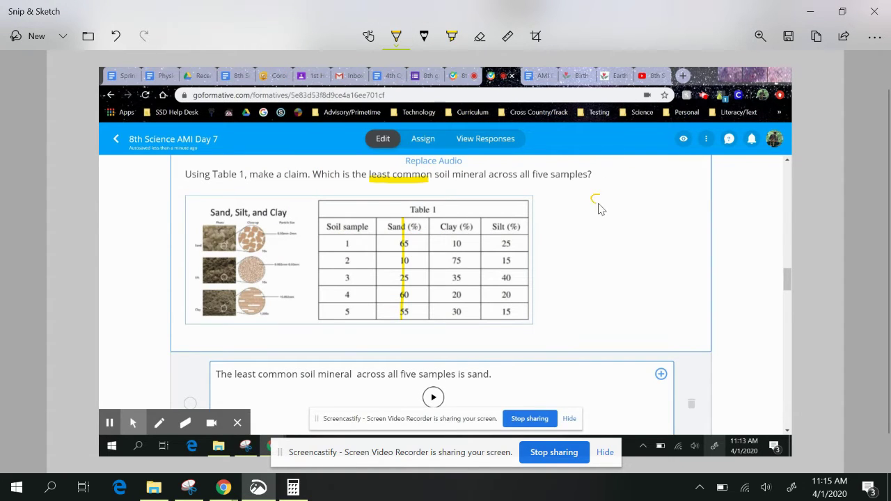
pyautogui.moveTo(615, 201); pyautogui.dragTo(617, 212)
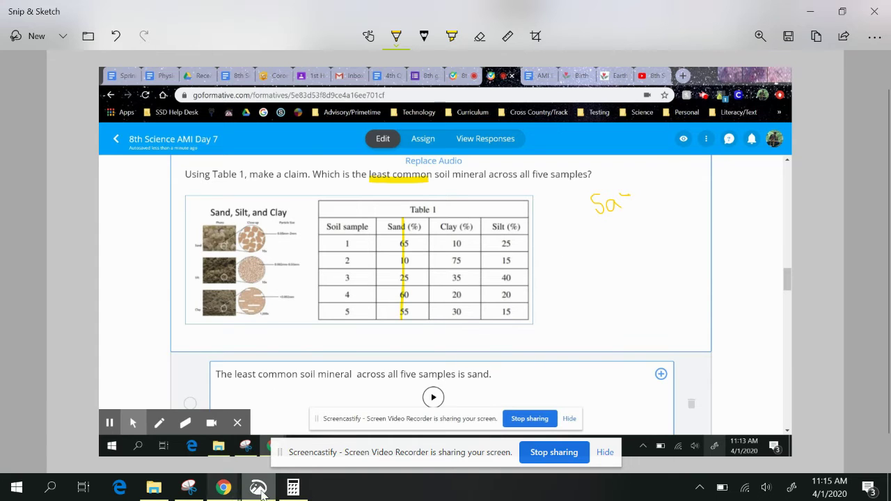
pyautogui.click(293, 487)
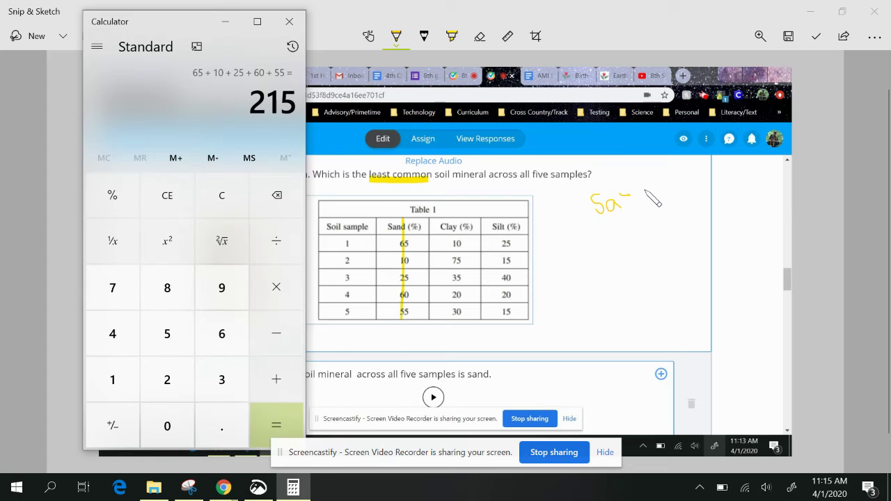
pyautogui.click(649, 198)
pyautogui.moveTo(639, 185); pyautogui.dragTo(643, 184)
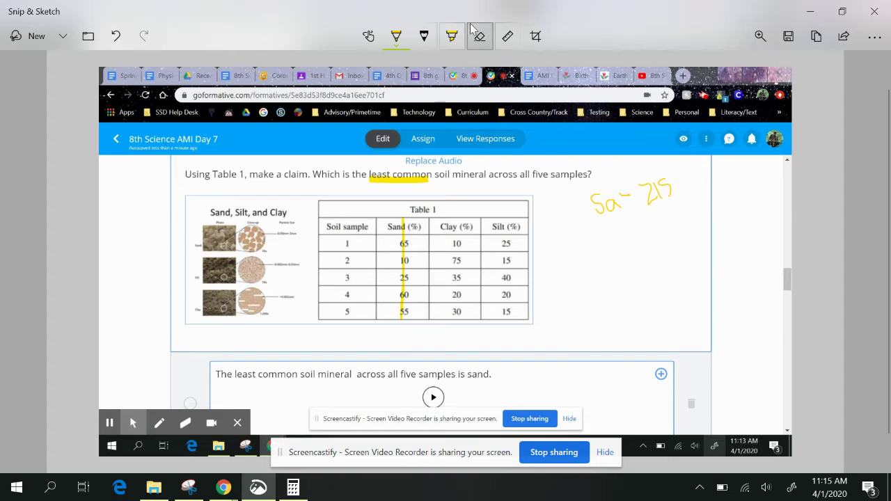
# Step: Highlight the Clay column in green
pyautogui.click(454, 41)
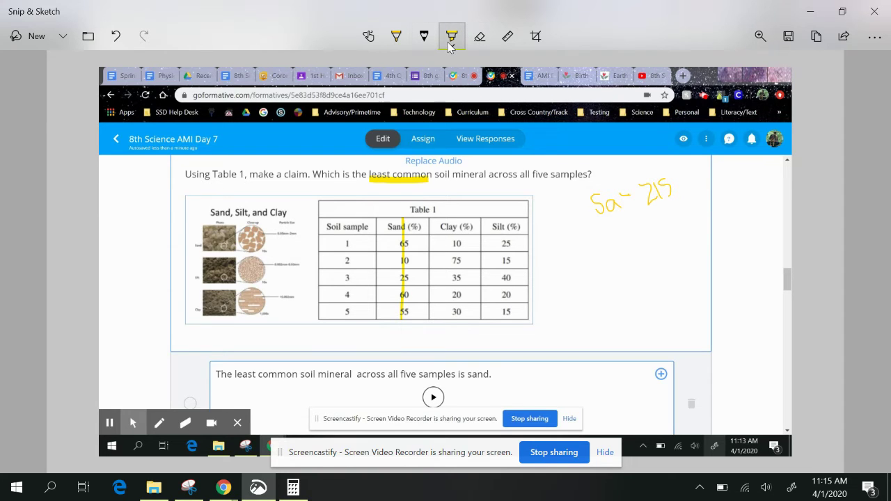
pyautogui.click(452, 42)
pyautogui.click(397, 103)
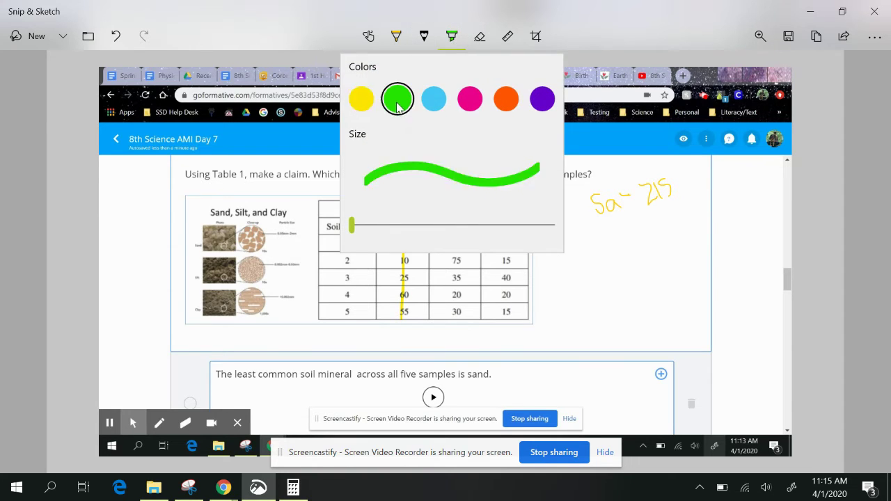
pyautogui.moveTo(454, 233); pyautogui.dragTo(458, 311)
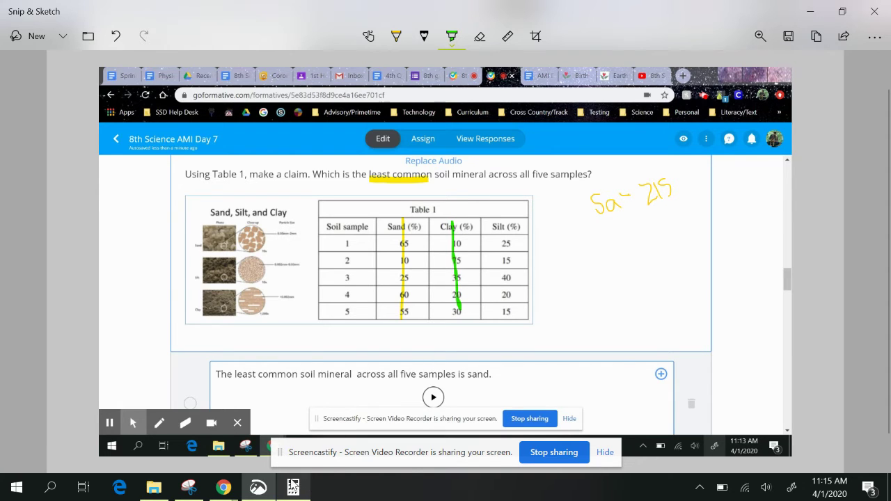
# Step: Clear Calculator and sum the Clay values 10 + 75 + 35 + 20 + 30 to get 170
pyautogui.click(293, 488)
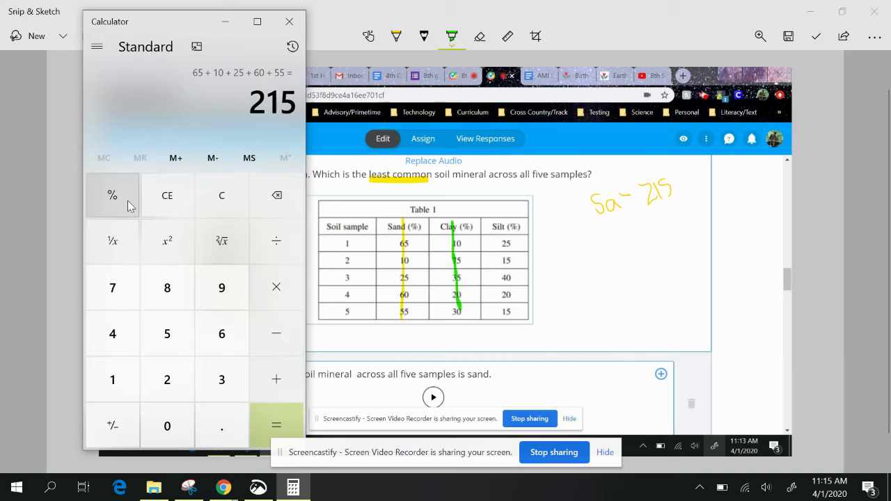
pyautogui.click(206, 198)
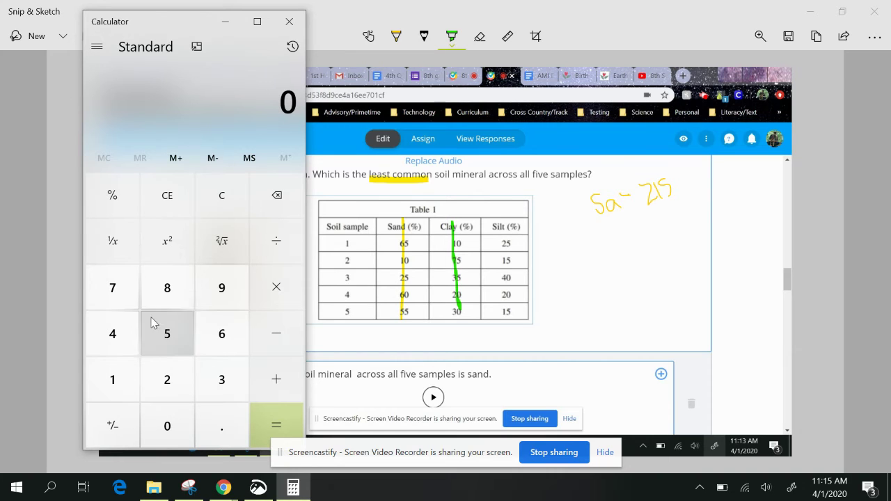
pyautogui.click(114, 382)
pyautogui.click(170, 426)
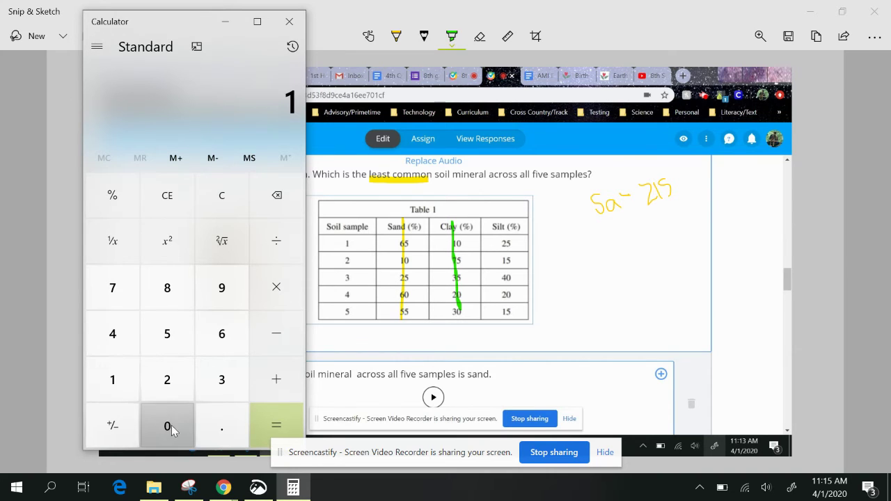
pyautogui.click(279, 393)
pyautogui.click(122, 291)
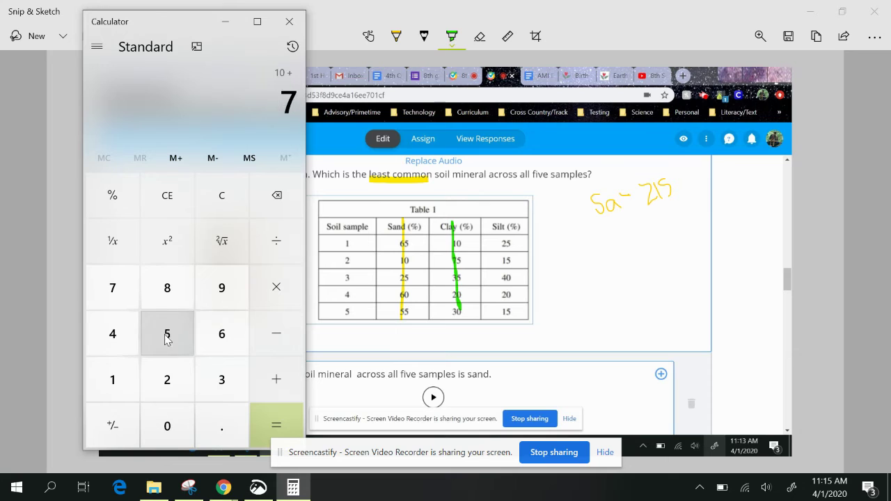
pyautogui.click(167, 339)
pyautogui.click(272, 381)
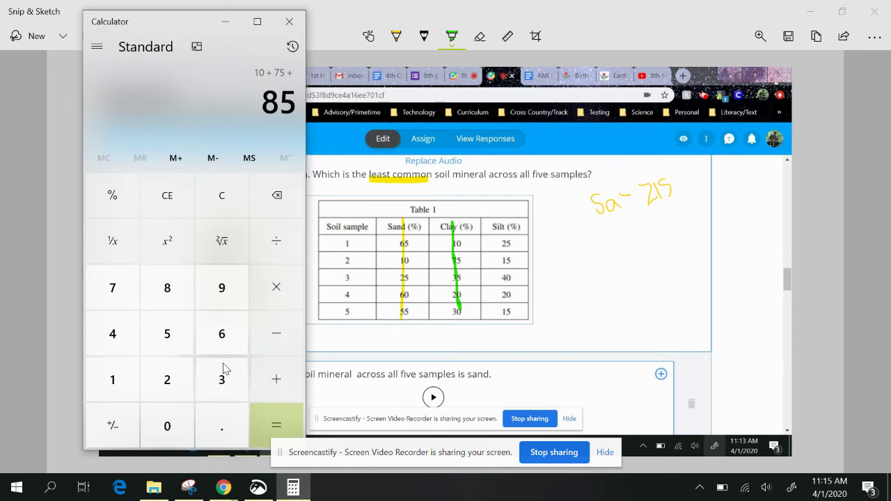
pyautogui.click(227, 379)
pyautogui.click(161, 338)
pyautogui.click(273, 373)
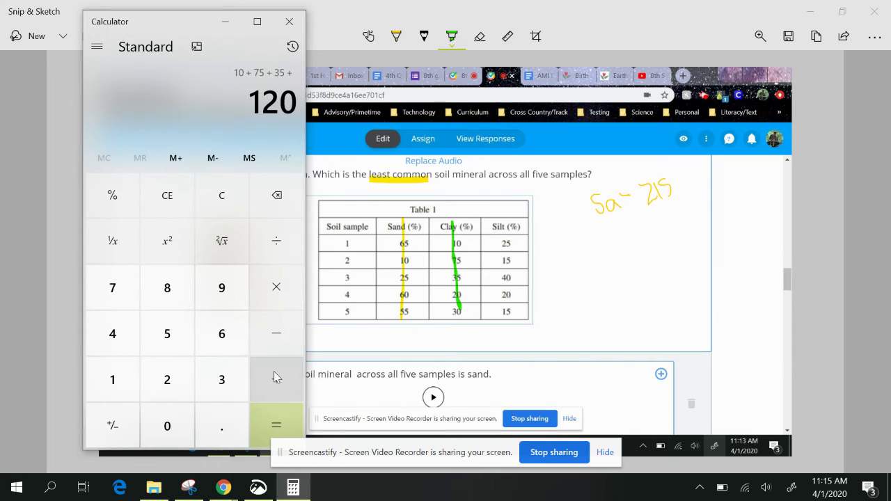
pyautogui.click(166, 381)
pyautogui.click(166, 422)
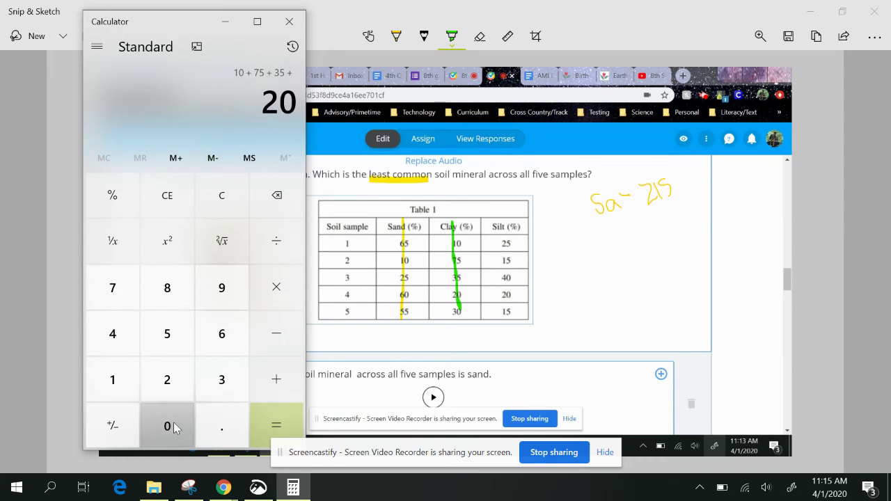
pyautogui.click(286, 389)
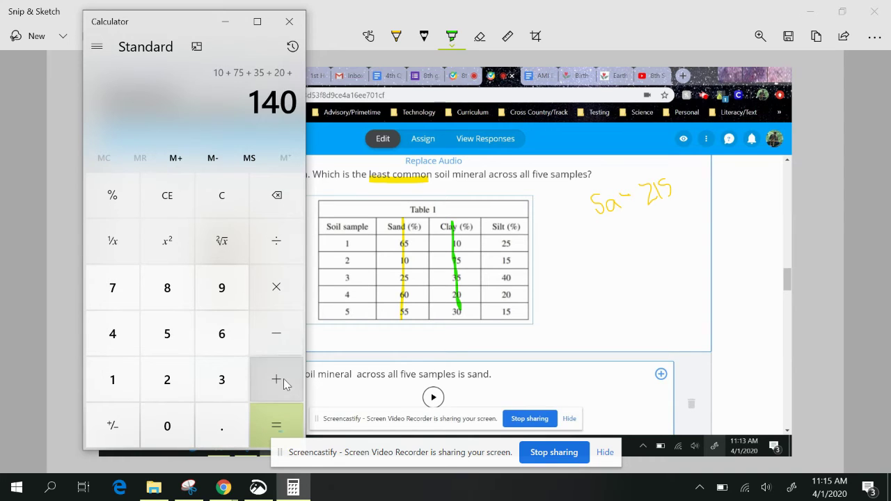
pyautogui.click(218, 391)
pyautogui.click(171, 424)
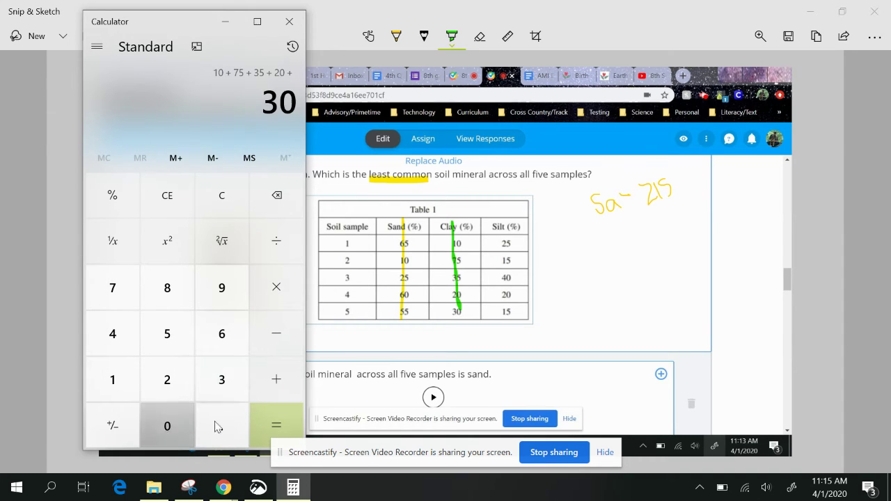
pyautogui.click(275, 423)
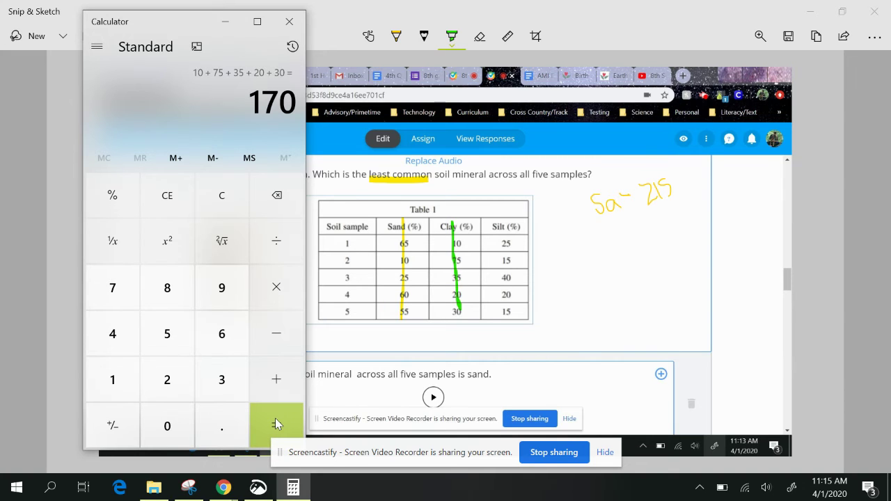
# Step: Switch the pen ink to green on the screenshot for writing 'C – 170'
pyautogui.click(400, 43)
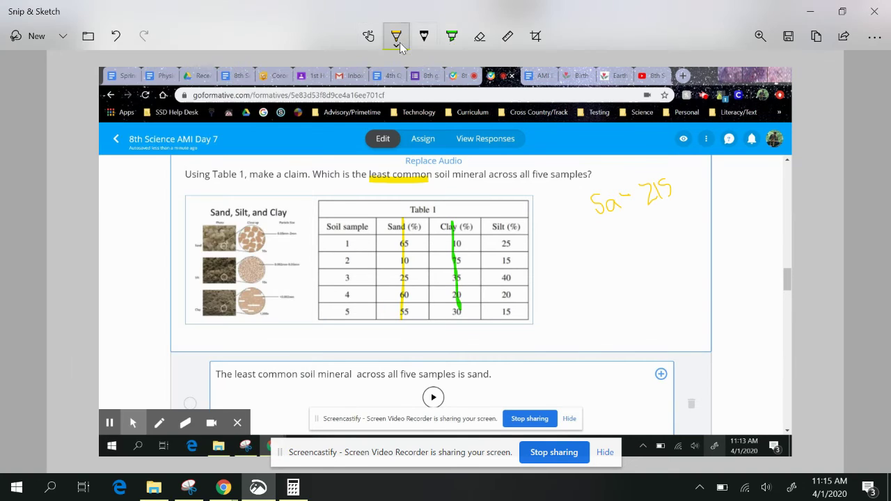
pyautogui.click(397, 48)
pyautogui.click(342, 171)
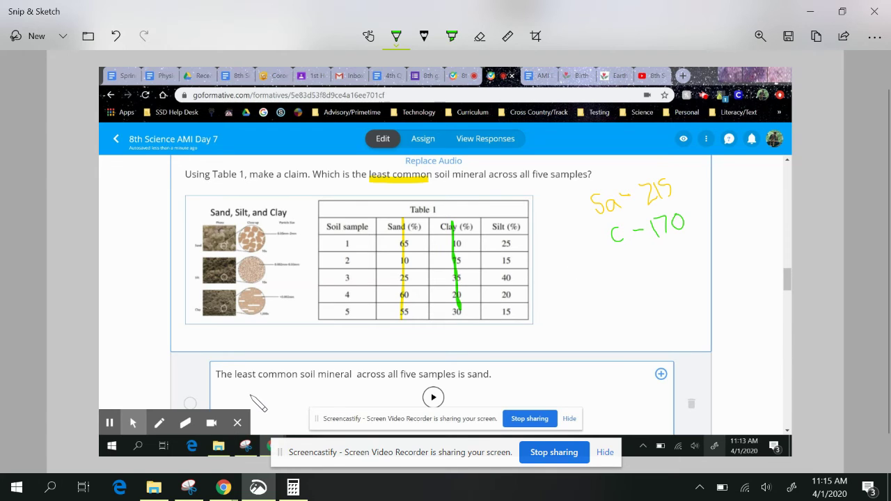
# Step: Highlight the Silt column in blue from header to row 5
pyautogui.moveTo(291, 492)
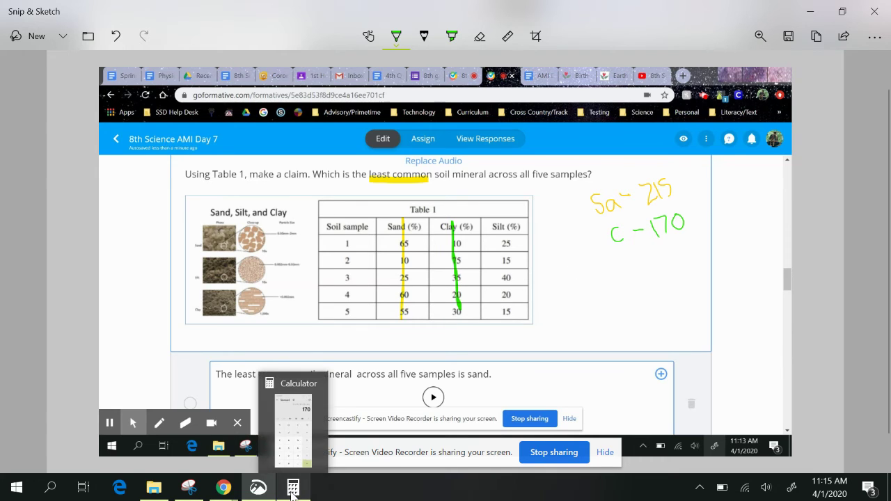
pyautogui.click(453, 39)
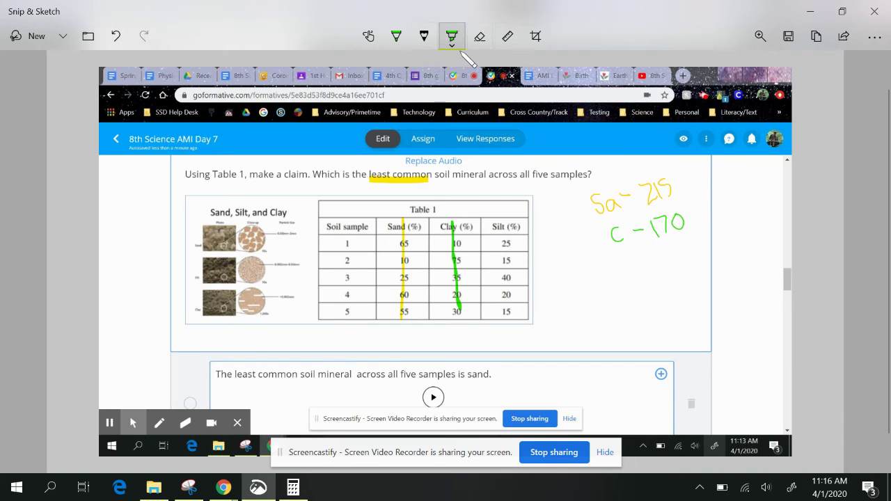
pyautogui.click(453, 39)
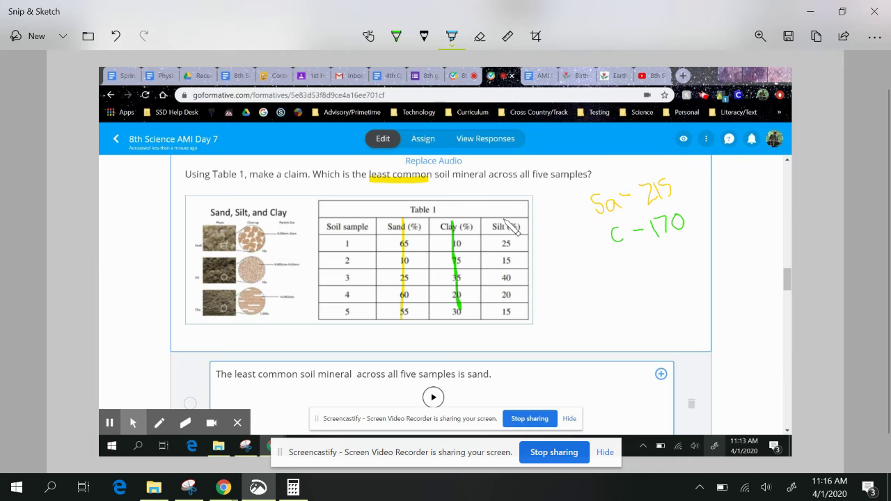
pyautogui.moveTo(504, 219); pyautogui.dragTo(510, 315)
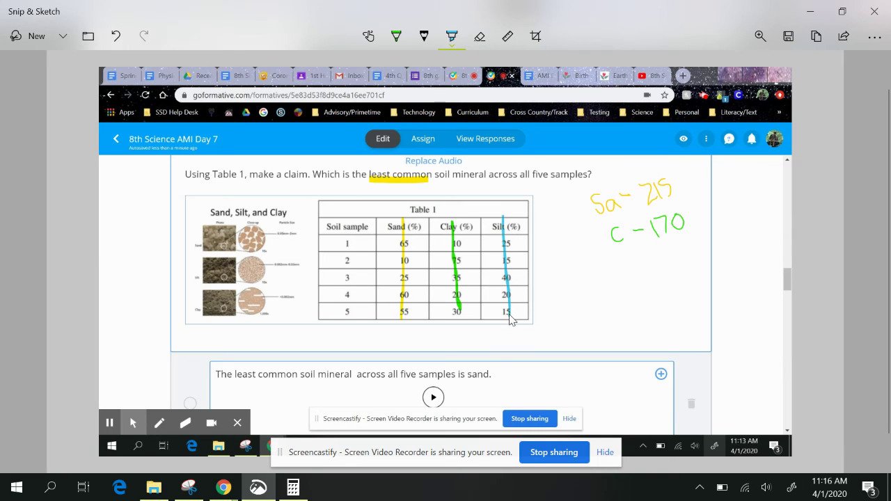
# Step: Write 'Si – ?' in teal pen ink under the totals
pyautogui.click(394, 36)
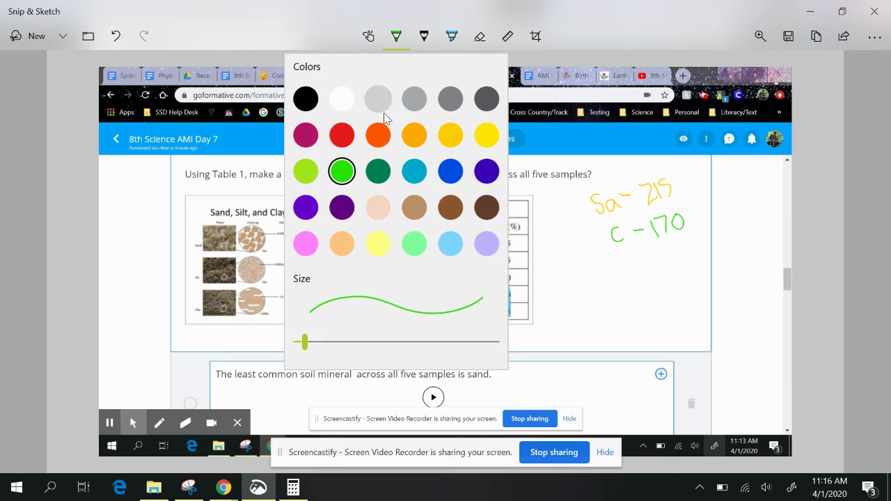
pyautogui.click(415, 172)
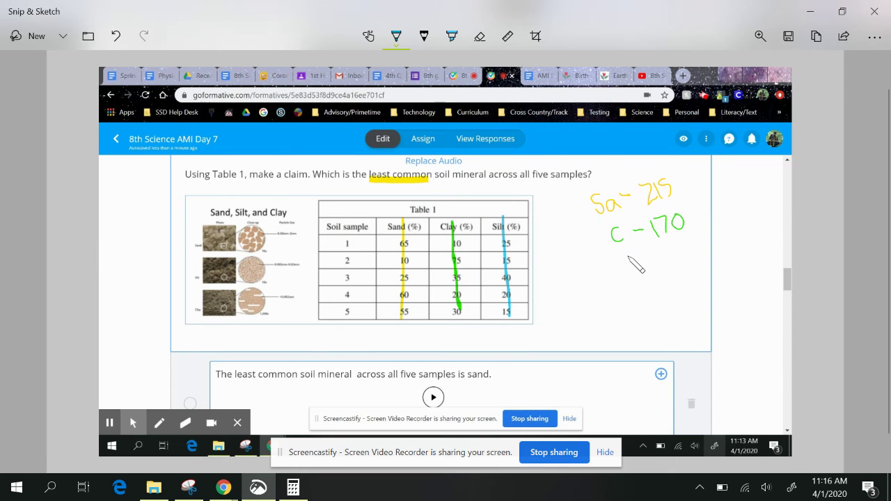
pyautogui.moveTo(626, 262)
pyautogui.mouseDown()
pyautogui.moveTo(641, 271)
pyautogui.moveTo(659, 263)
pyautogui.mouseUp()
# Step: Minimize Snip & Sketch and Calculator, then scroll through Formative's sand, clay and silt answer choices
pyautogui.click(815, 11)
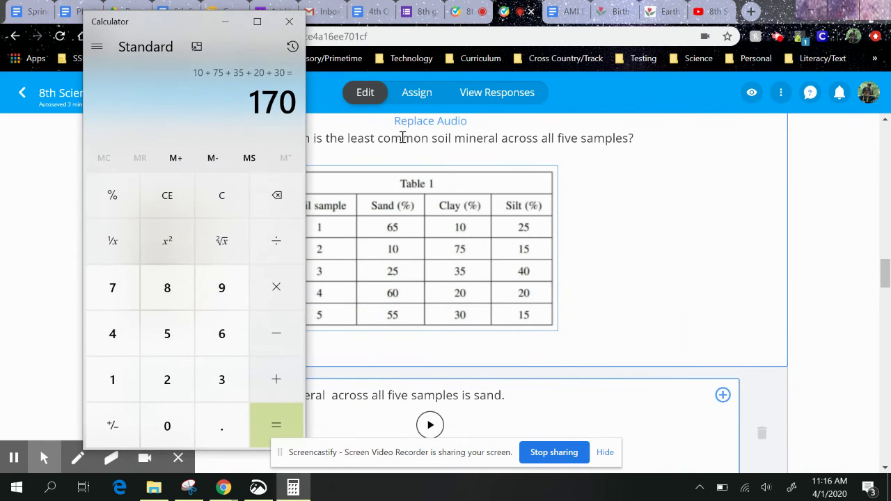
pyautogui.click(227, 23)
pyautogui.scroll(-2, 459, 230)
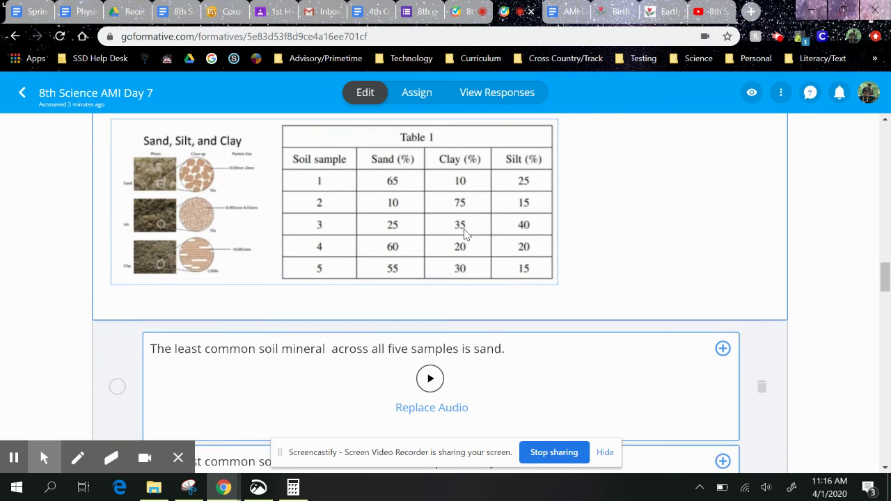
pyautogui.scroll(-1, 542, 330)
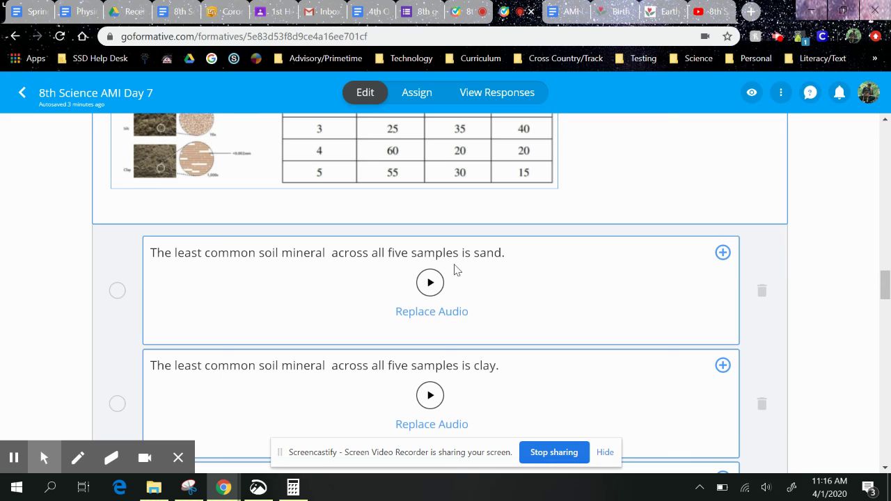
pyautogui.scroll(-2, 507, 278)
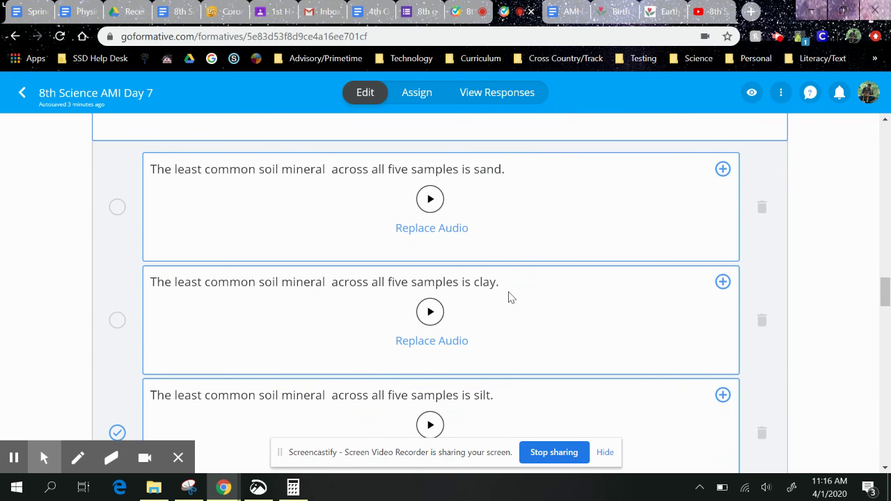
pyautogui.scroll(-2, 509, 297)
pyautogui.scroll(8, 508, 293)
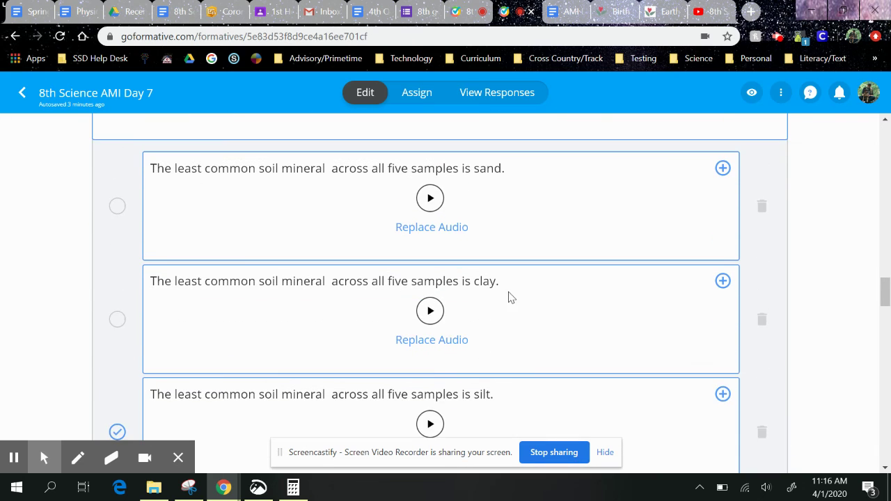